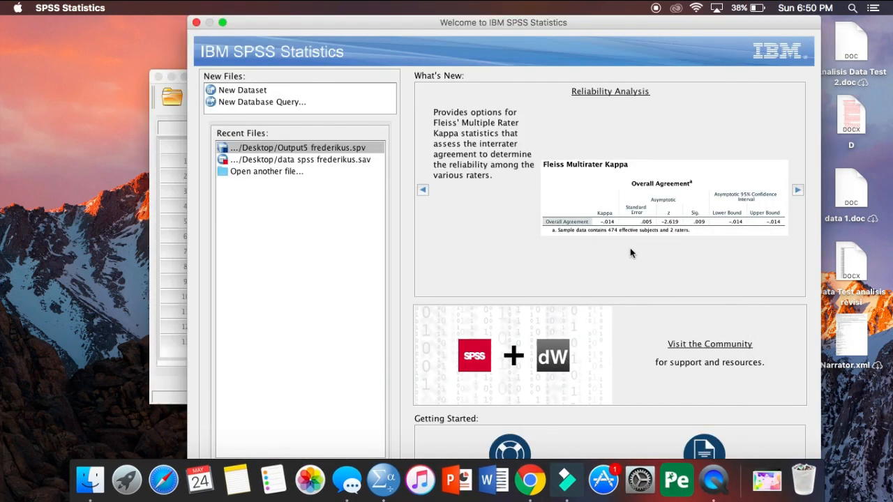
Dismiss the welcome window and define the first variable of the new dataset with the name Criticalthinking
{"action": "left_click", "coordinate": [196, 23]}
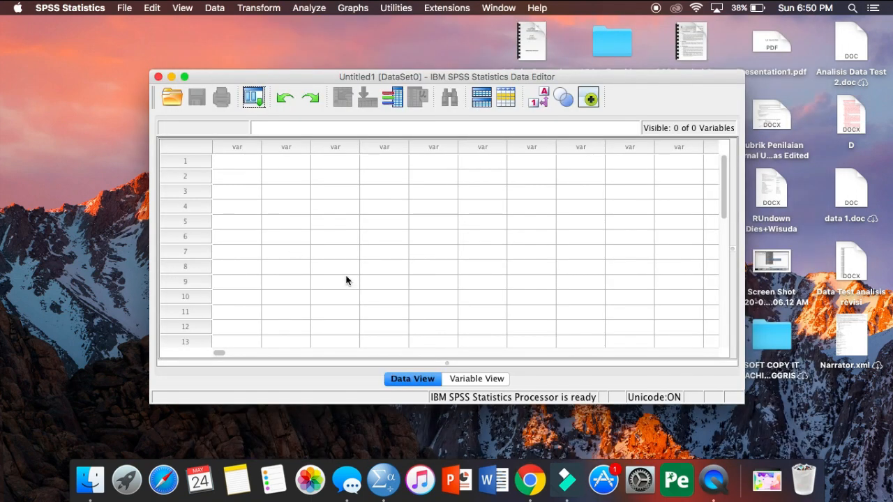
{"action": "left_click", "coordinate": [468, 379]}
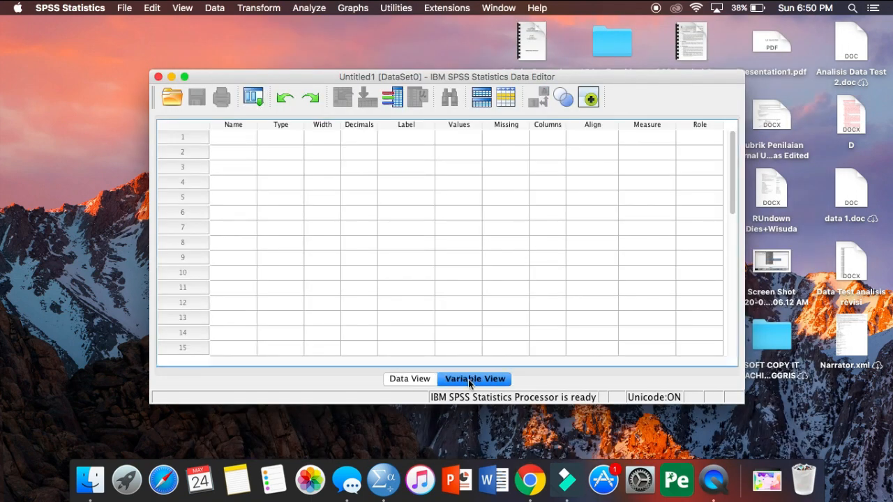
{"action": "left_click", "coordinate": [233, 138]}
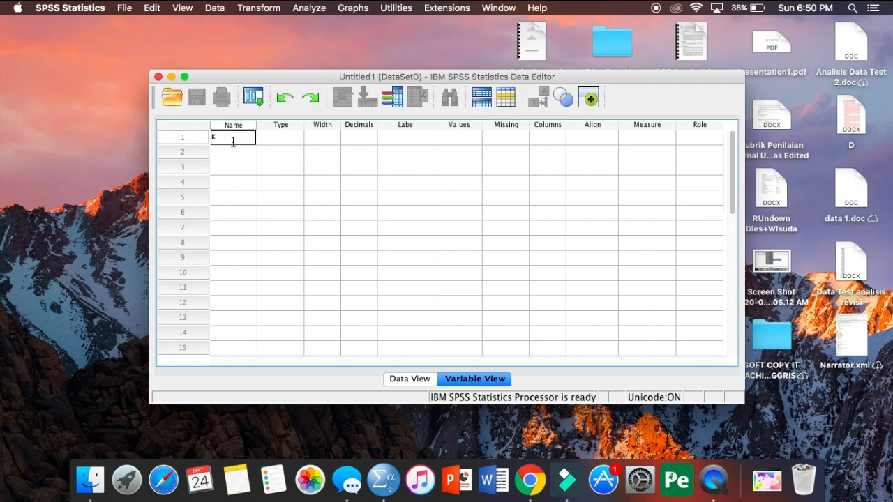
{"action": "type", "text": "an"}
{"action": "key", "text": "BackSpace"}
{"action": "key", "text": "BackSpace"}
{"action": "key", "text": "BackSpace"}
{"action": "key", "text": "BackSpace"}
{"action": "type", "text": "Cr"}
{"action": "type", "text": "itical"}
{"action": "type", "text": "thinki"}
{"action": "type", "text": "ng"}
{"action": "left_click", "coordinate": [270, 184]}
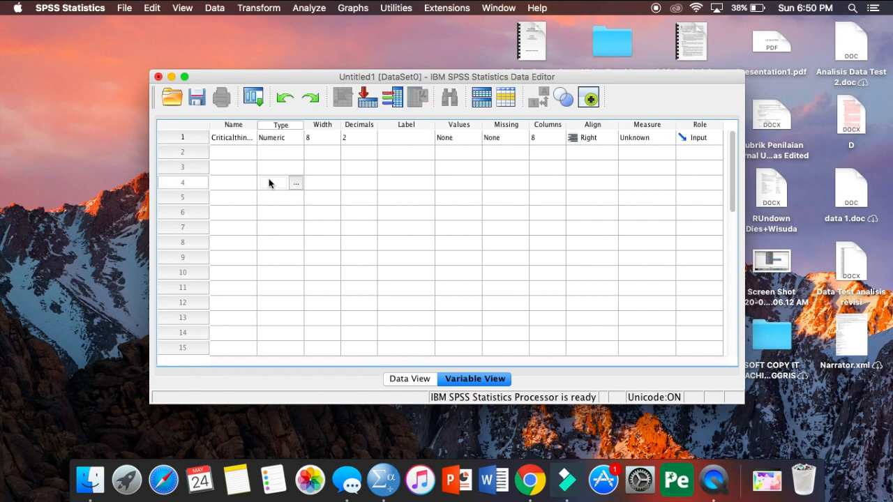
Set the Criticalthinking variable to 0 decimals and its measurement level to Scale
{"action": "left_click", "coordinate": [351, 138]}
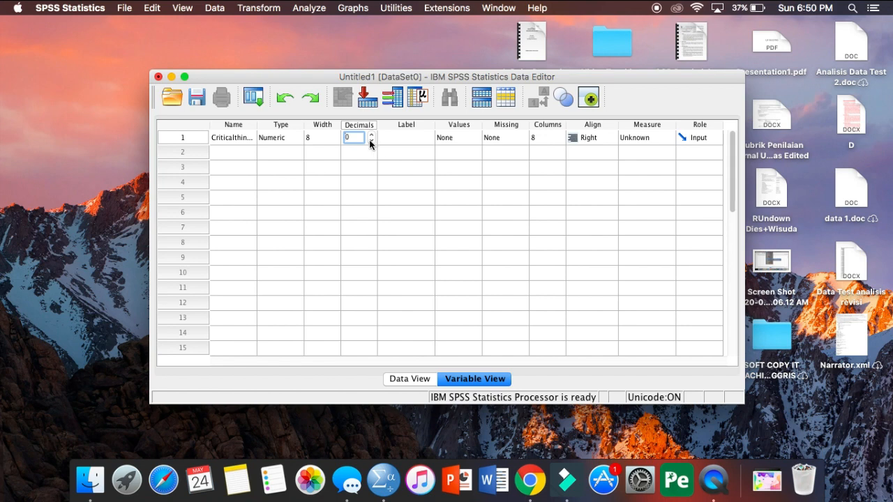
{"action": "left_click", "coordinate": [545, 138]}
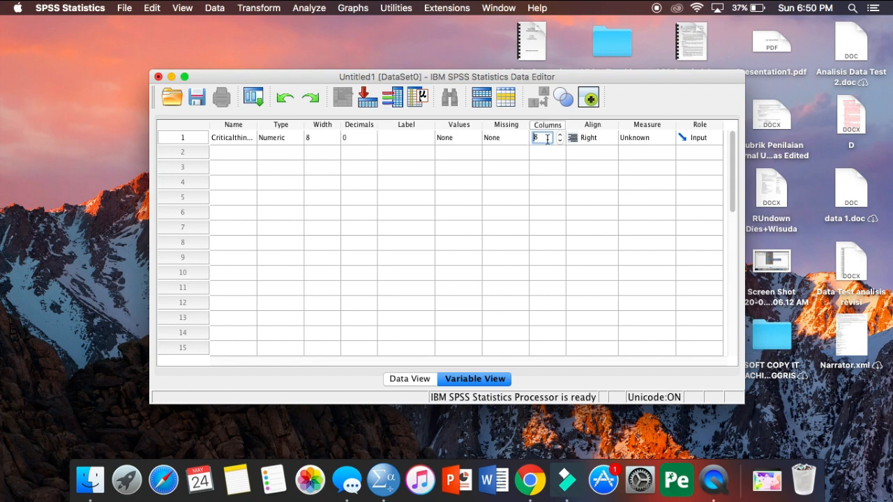
{"action": "left_click", "coordinate": [638, 138]}
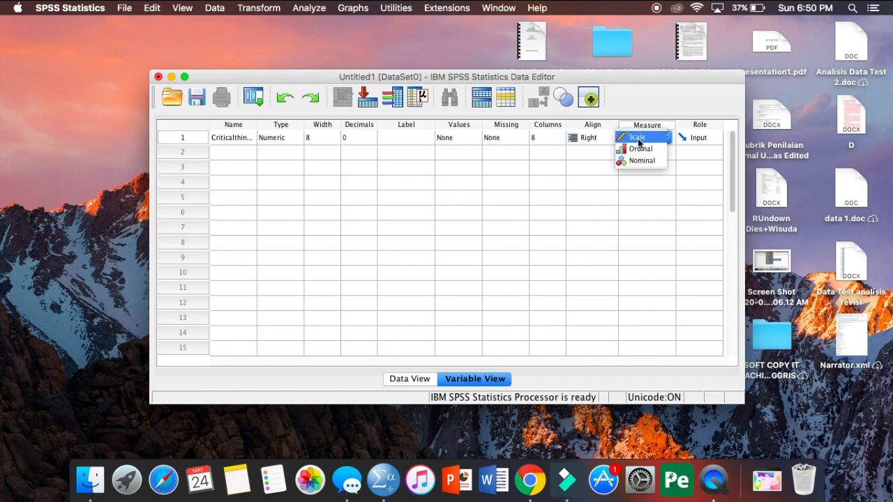
{"action": "left_click", "coordinate": [638, 138]}
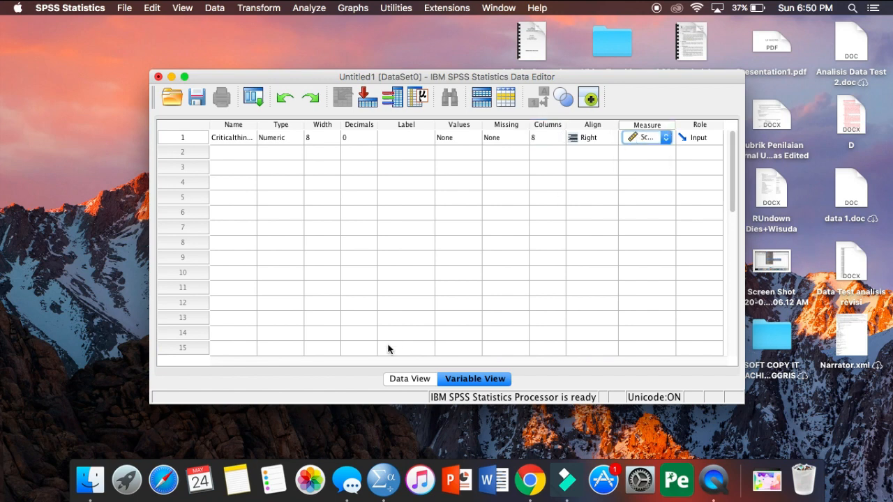
Show the data grid in an enlarged window and enter 85, 76 and 77 for Criticalthinking in rows 1 to 3
{"action": "left_click", "coordinate": [407, 380]}
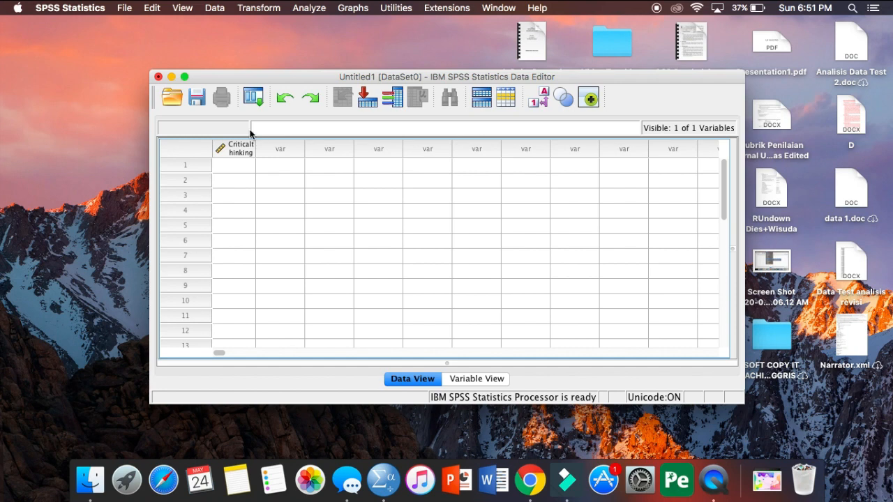
{"action": "left_click", "coordinate": [185, 77]}
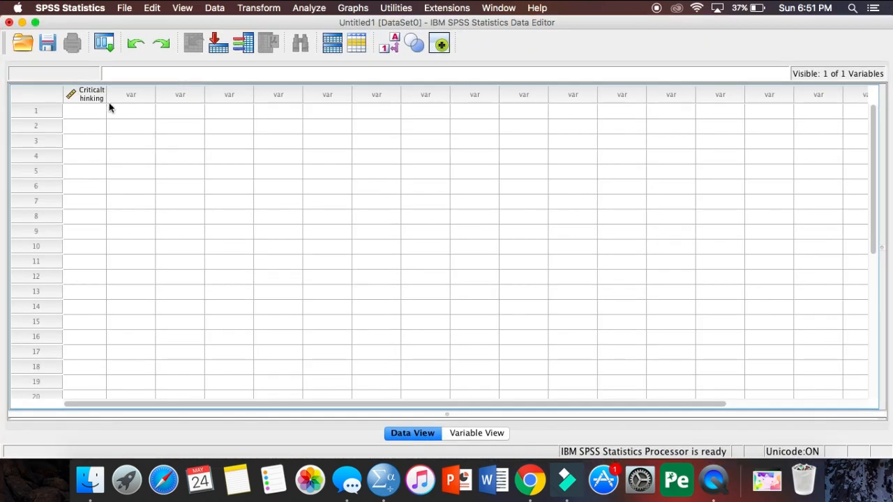
{"action": "left_click", "coordinate": [96, 116]}
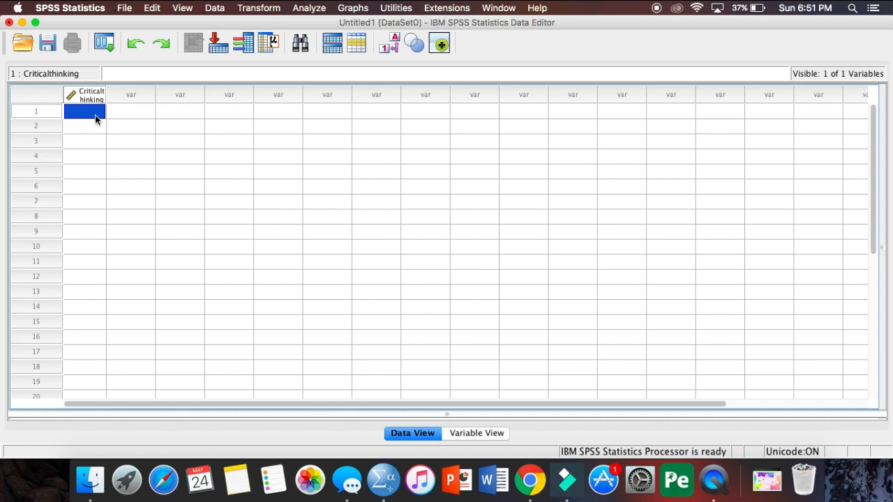
{"action": "type", "text": "85"}
{"action": "key", "text": "Return"}
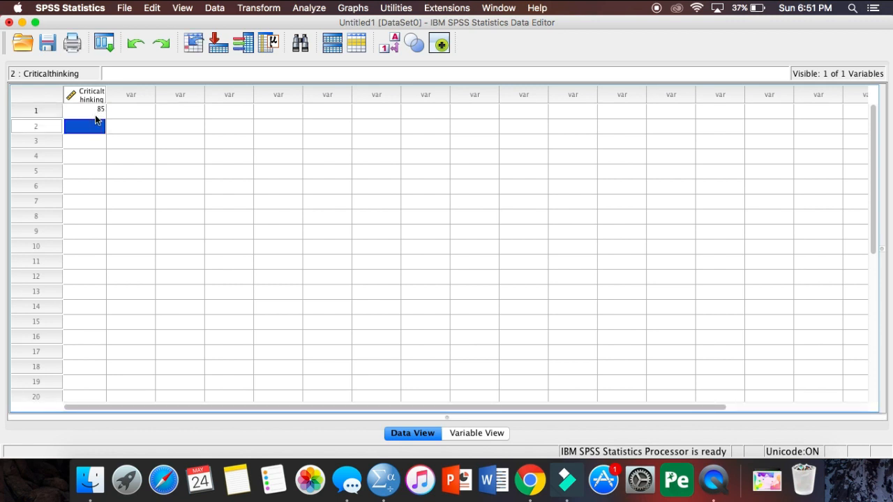
{"action": "type", "text": "76"}
{"action": "key", "text": "Return"}
{"action": "type", "text": "77"}
{"action": "key", "text": "Return"}
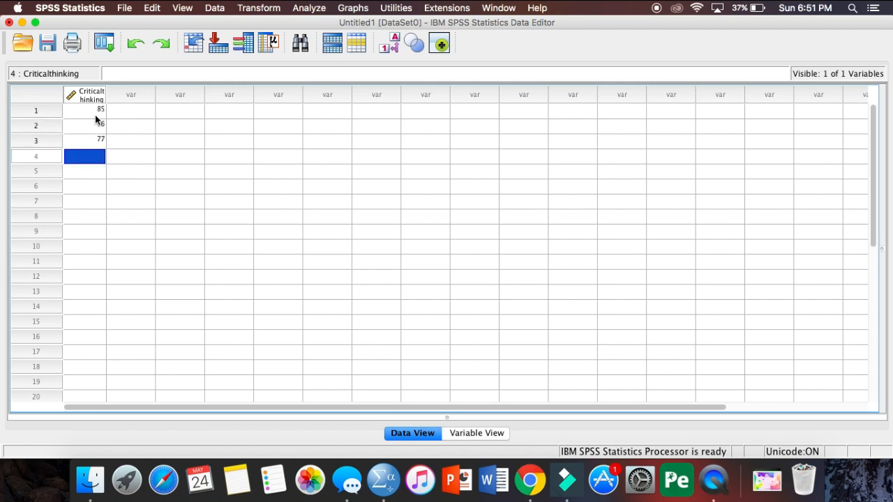
Enter the Criticalthinking values 80, 98, 76 and 78 in rows 4 to 7
{"action": "type", "text": "80"}
{"action": "key", "text": "Return"}
{"action": "type", "text": "98"}
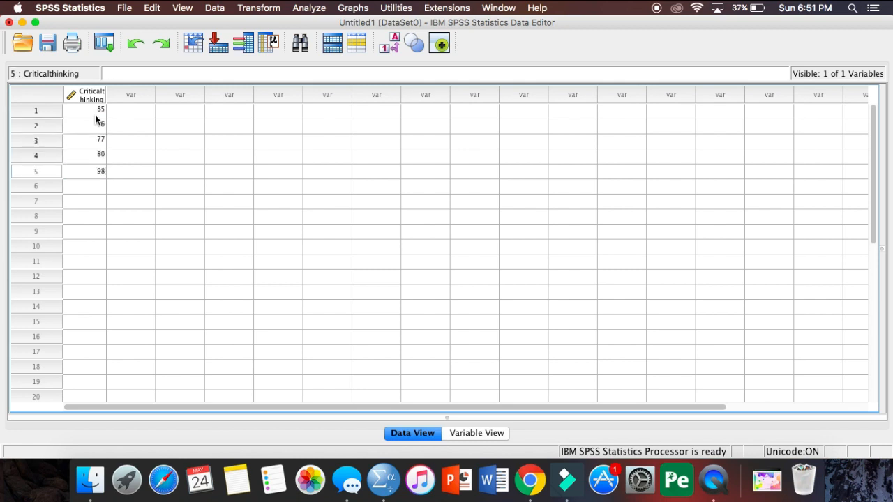
{"action": "key", "text": "Return"}
{"action": "type", "text": "76"}
{"action": "key", "text": "Return"}
{"action": "type", "text": "78"}
{"action": "key", "text": "Return"}
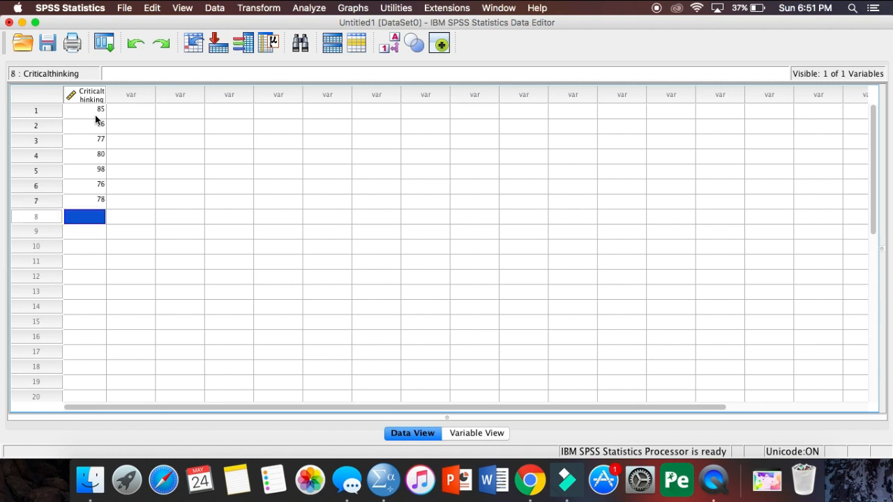
Enter the Criticalthinking values 80, 85 and 85 in rows 8 to 10
{"action": "type", "text": "80"}
{"action": "key", "text": "Return"}
{"action": "type", "text": "8"}
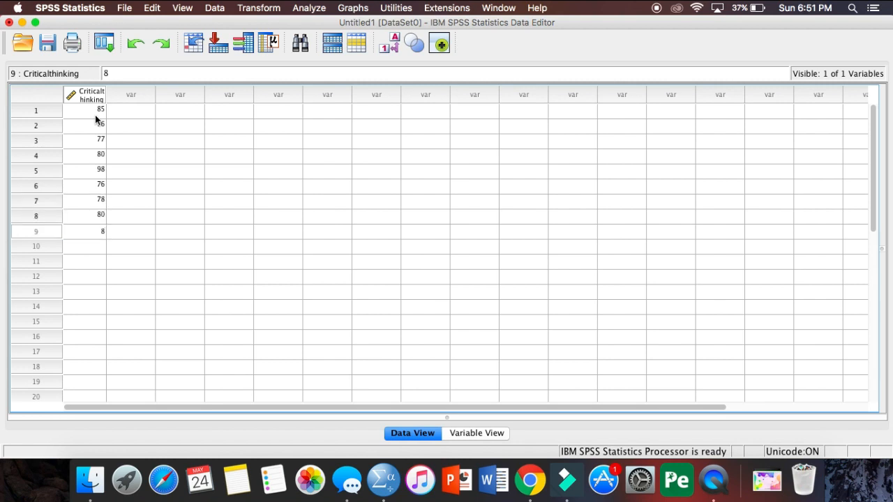
{"action": "type", "text": "5"}
{"action": "key", "text": "Return"}
{"action": "type", "text": "85"}
{"action": "key", "text": "Return"}
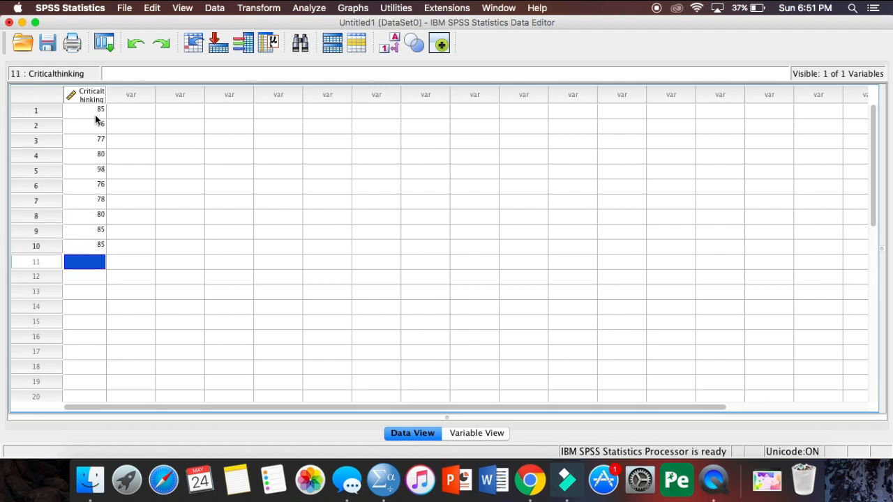
Enter the Criticalthinking values 70 in row 11 and 60 in row 12
{"action": "type", "text": "70"}
{"action": "key", "text": "Return"}
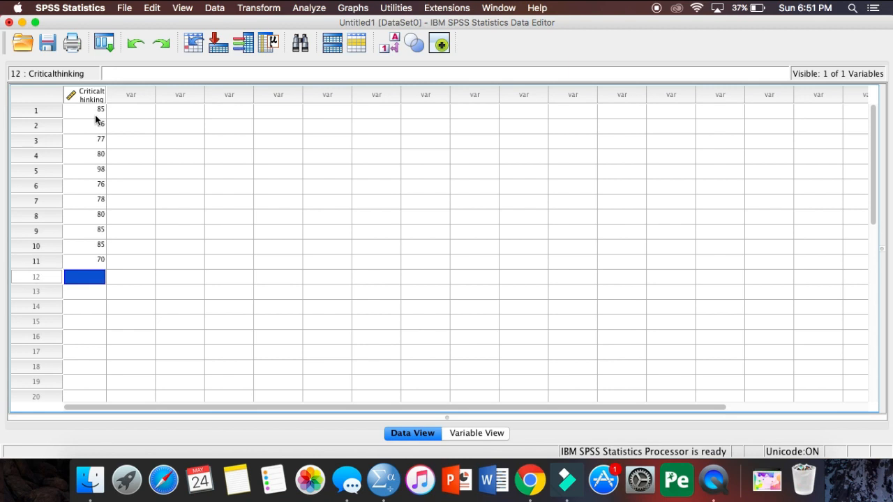
{"action": "type", "text": "50"}
{"action": "key", "text": "Return"}
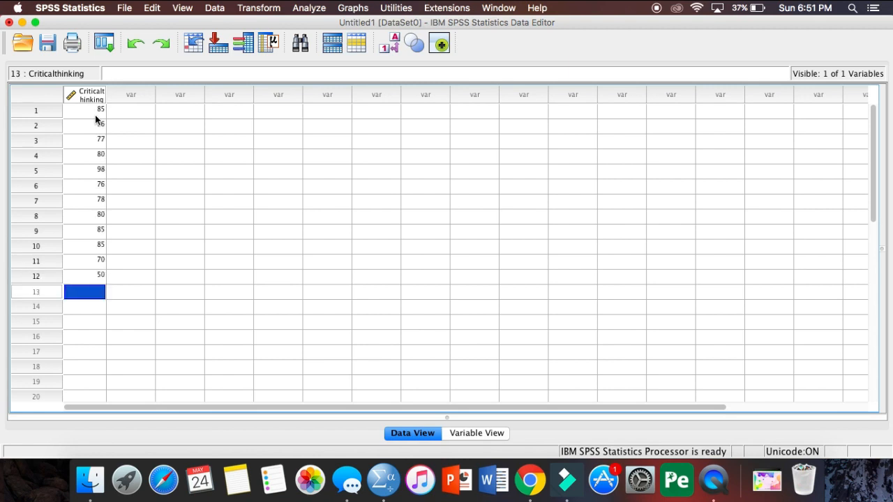
{"action": "key", "text": "Up"}
{"action": "type", "text": "60"}
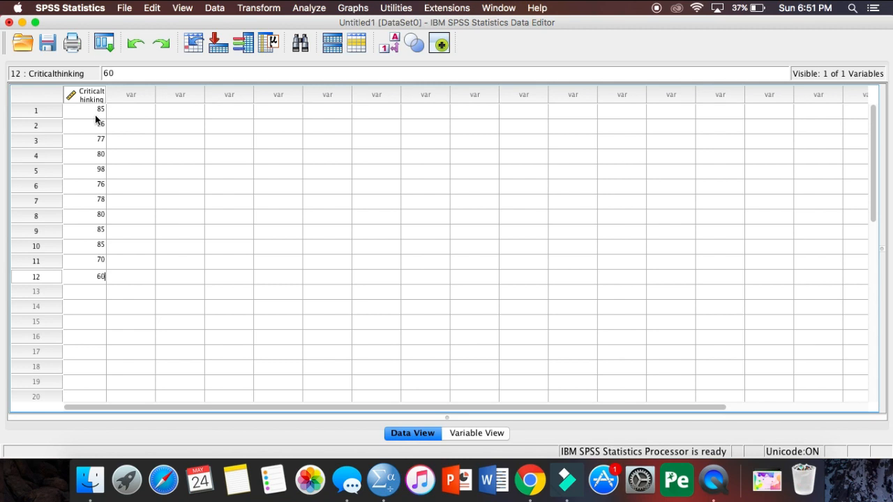
{"action": "key", "text": "Return"}
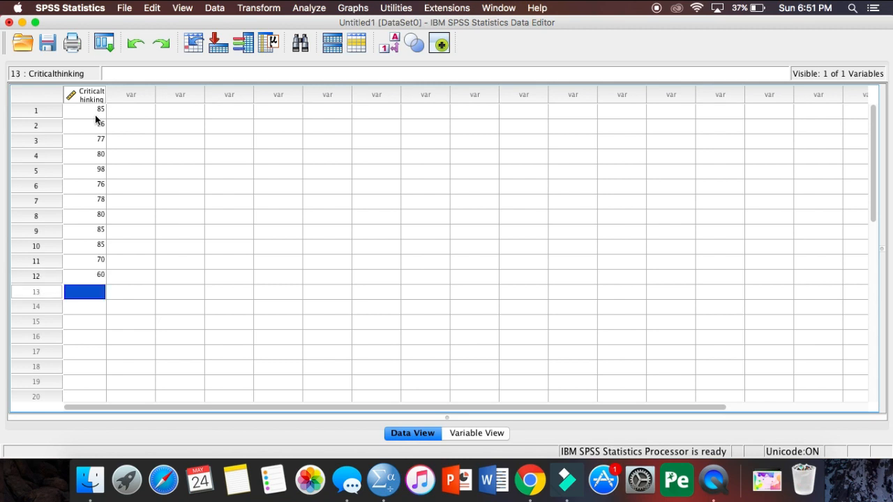
Enter the Criticalthinking values 78, 77, 82 and 40 in rows 13 to 16
{"action": "type", "text": "78"}
{"action": "key", "text": "Return"}
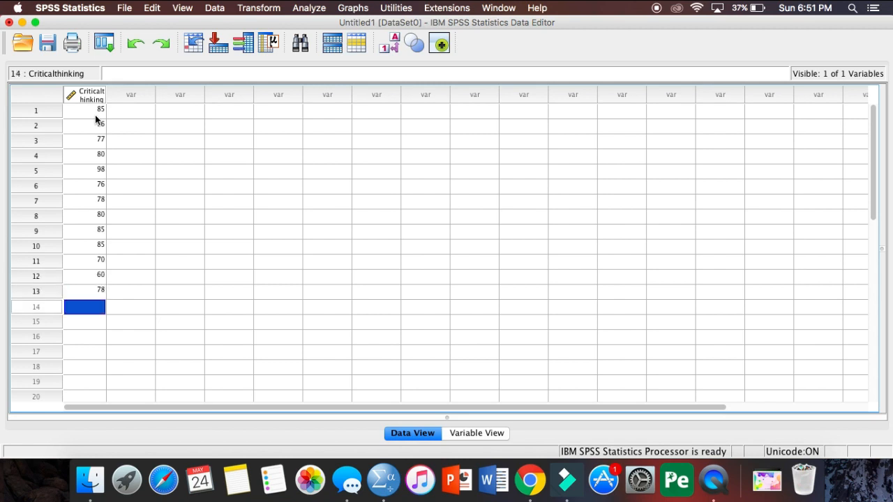
{"action": "type", "text": "77"}
{"action": "key", "text": "Return"}
{"action": "type", "text": "8"}
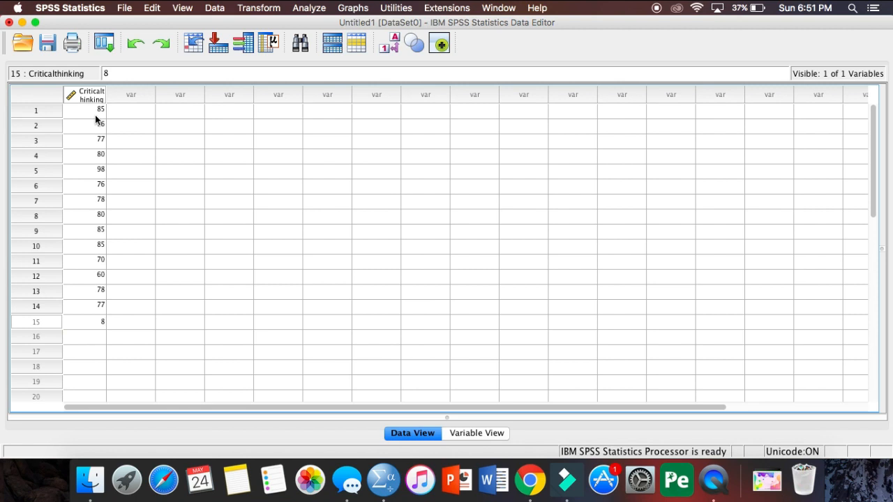
{"action": "type", "text": "2"}
{"action": "key", "text": "Return"}
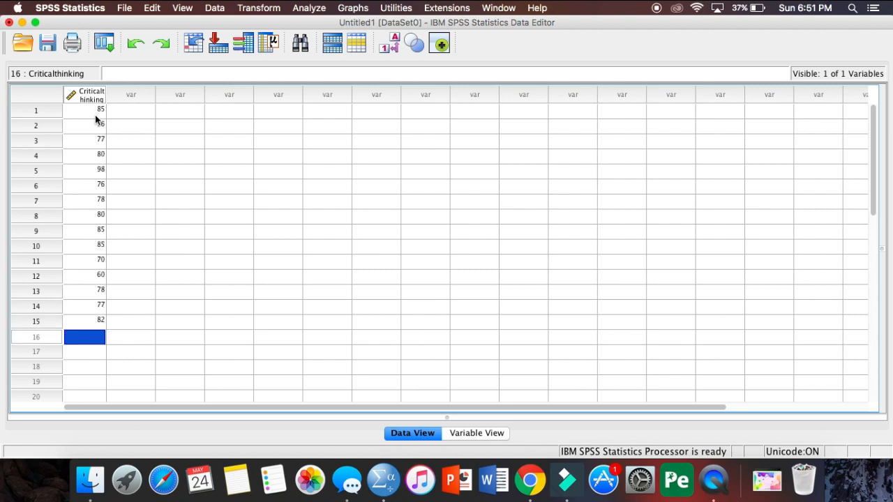
{"action": "type", "text": "40"}
{"action": "key", "text": "Return"}
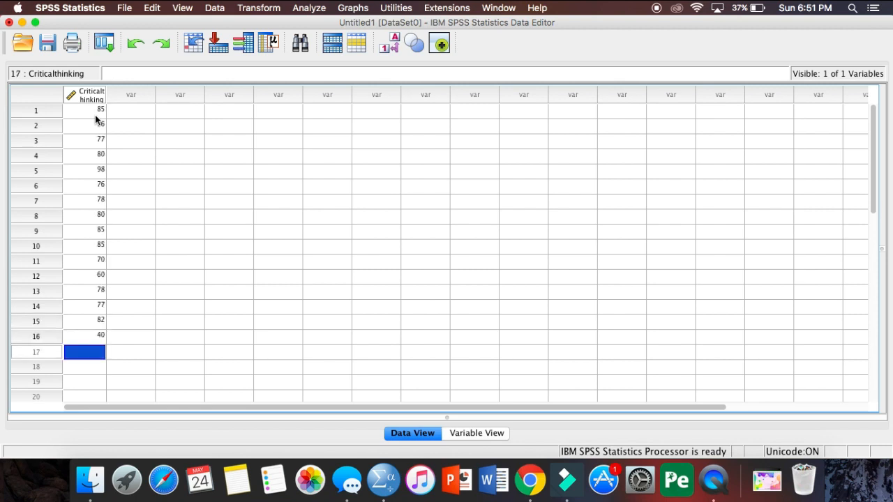
Enter the Criticalthinking values 75, 75 and 87 in rows 17 to 19
{"action": "type", "text": "7"}
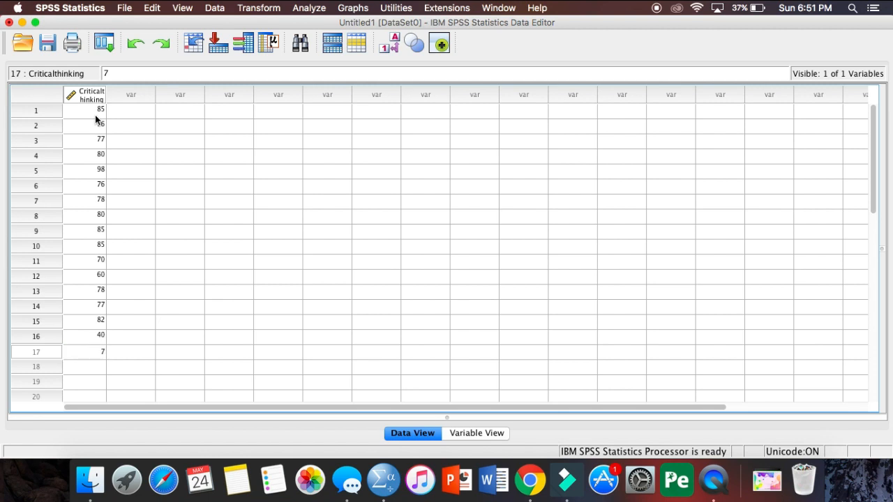
{"action": "type", "text": "5"}
{"action": "key", "text": "Return"}
{"action": "type", "text": "75"}
{"action": "key", "text": "Return"}
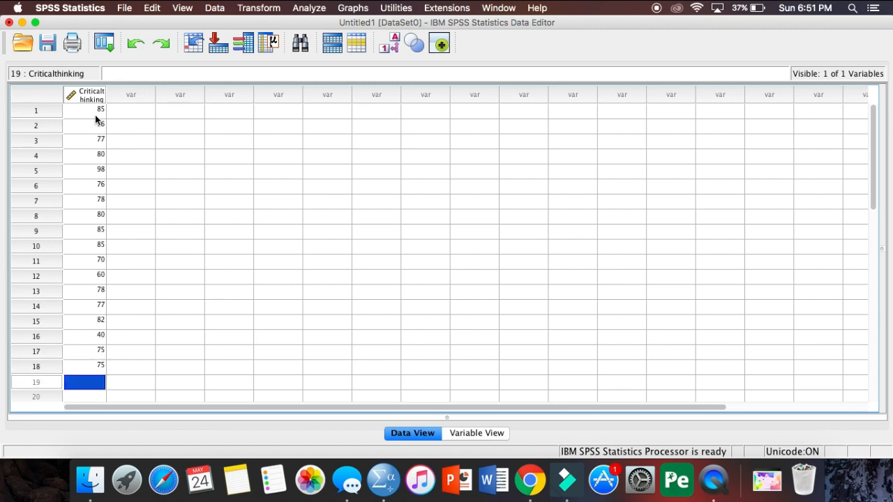
{"action": "type", "text": "87"}
{"action": "key", "text": "Return"}
Enter the Criticalthinking values 88, 73 and 78 in rows 20 to 22
{"action": "type", "text": "88"}
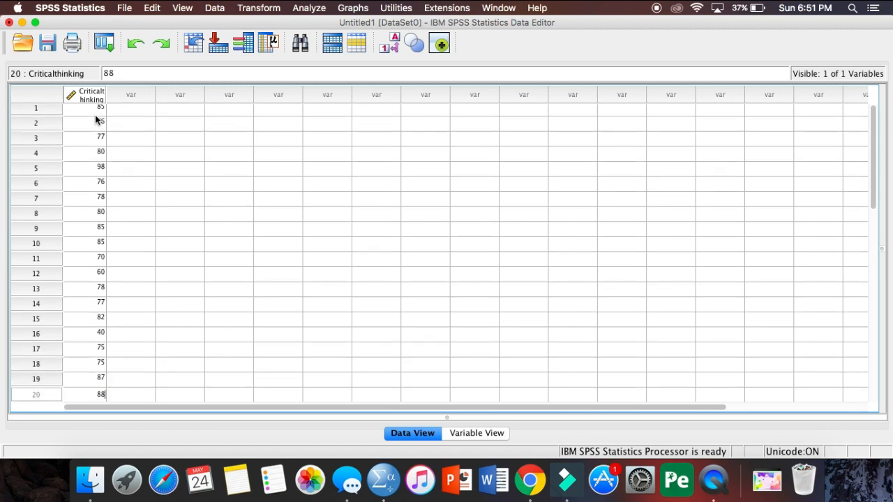
{"action": "key", "text": "Return"}
{"action": "type", "text": "73"}
{"action": "key", "text": "Return"}
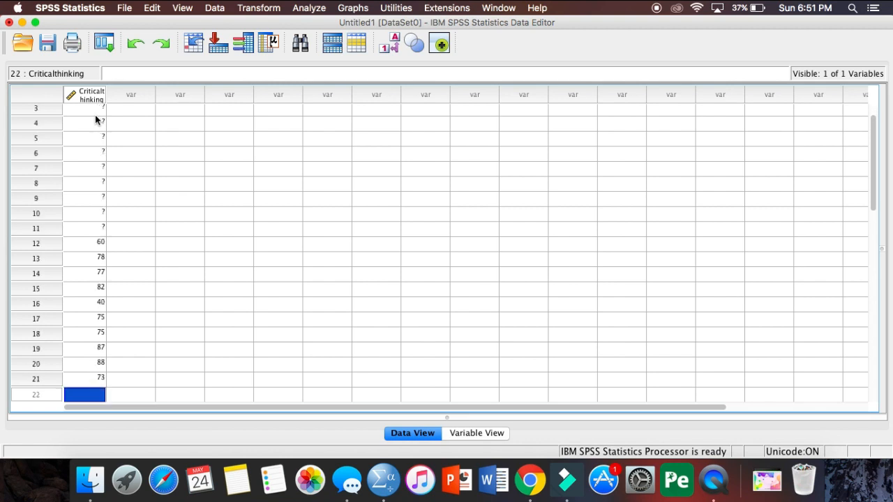
{"action": "type", "text": "78"}
{"action": "key", "text": "Return"}
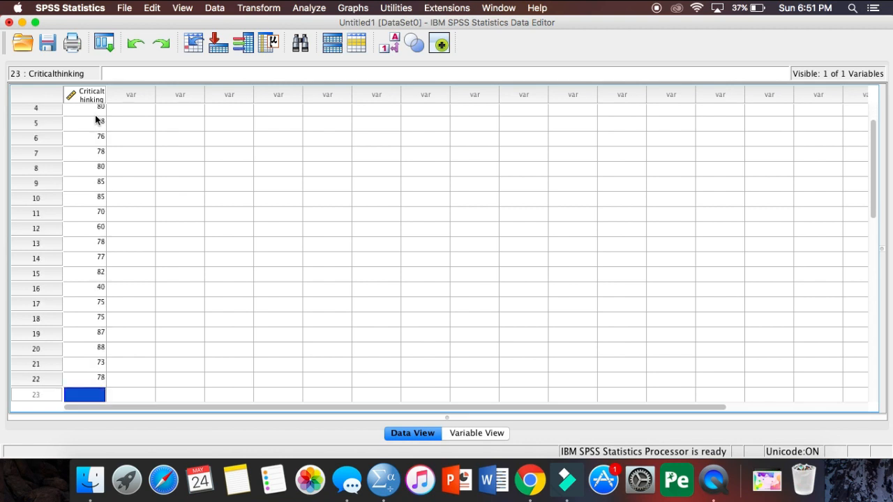
Enter the Criticalthinking values 77, 90 and 82 in rows 23 to 25
{"action": "type", "text": "77"}
{"action": "key", "text": "Return"}
{"action": "type", "text": "90"}
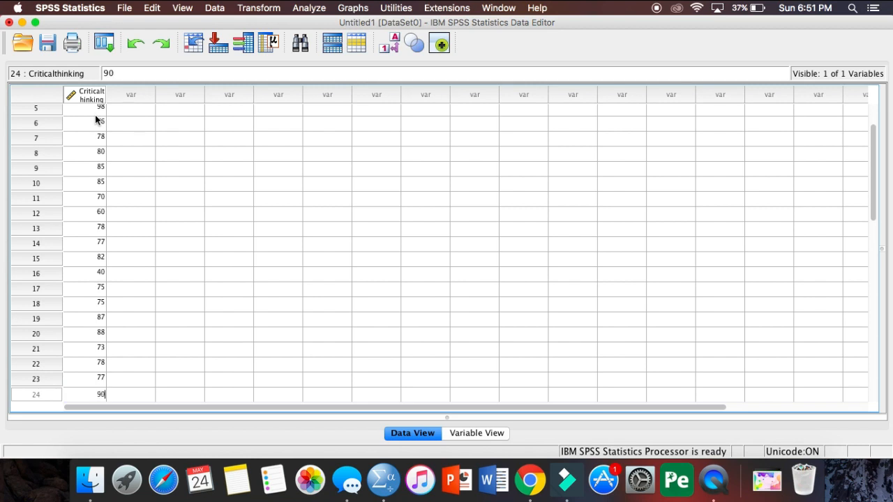
{"action": "key", "text": "Return"}
{"action": "type", "text": "82"}
{"action": "key", "text": "Return"}
Enter the Criticalthinking values 86 and 85 in rows 26 and 27
{"action": "type", "text": "8"}
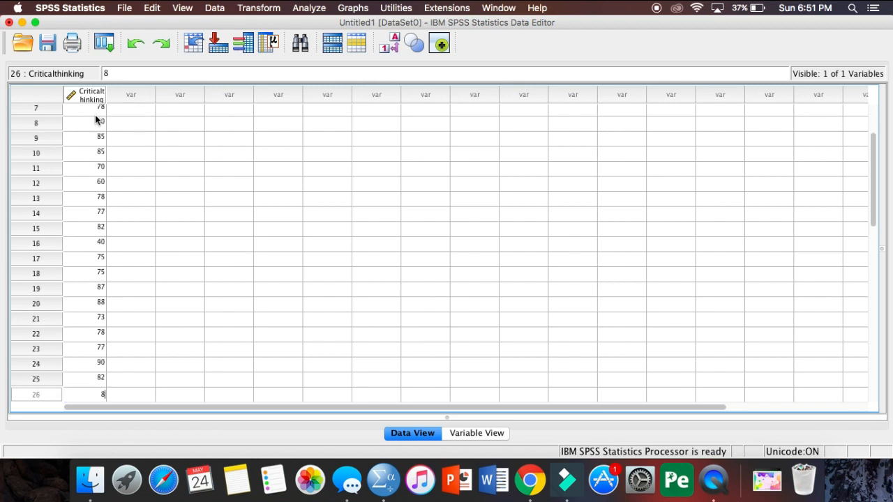
{"action": "type", "text": "6"}
{"action": "key", "text": "Return"}
{"action": "type", "text": "85"}
{"action": "key", "text": "Return"}
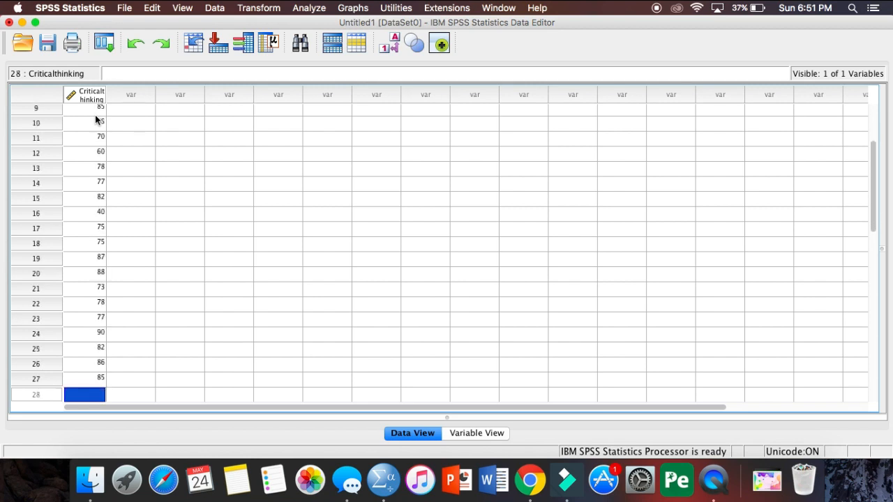
Enter the Criticalthinking values 73 and 78 in rows 28 and 29, and start correcting the mistyped entry in row 30
{"action": "type", "text": "75"}
{"action": "key", "text": "Return"}
{"action": "type", "text": "78"}
{"action": "key", "text": "Return"}
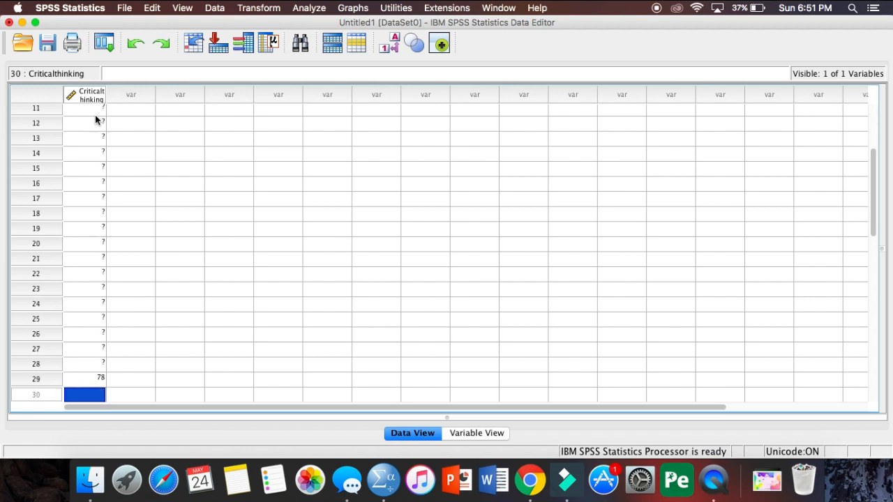
{"action": "type", "text": "578"}
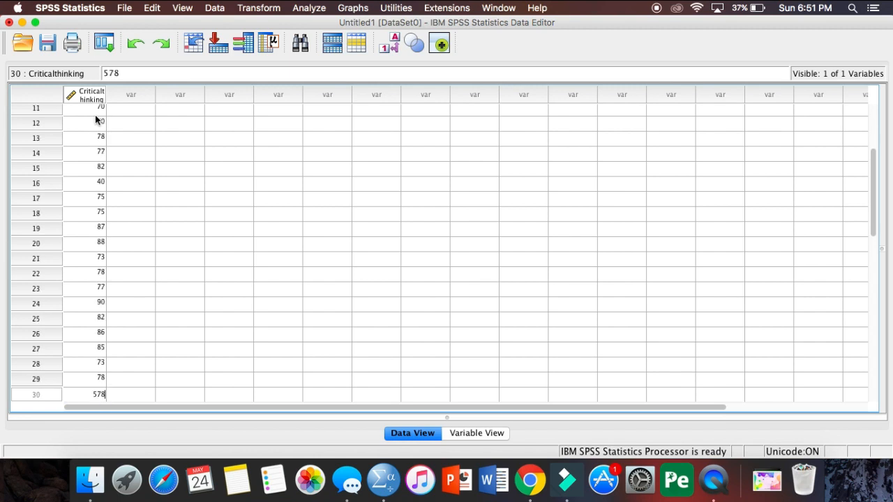
{"action": "key", "text": "BackSpace"}
{"action": "key", "text": "BackSpace"}
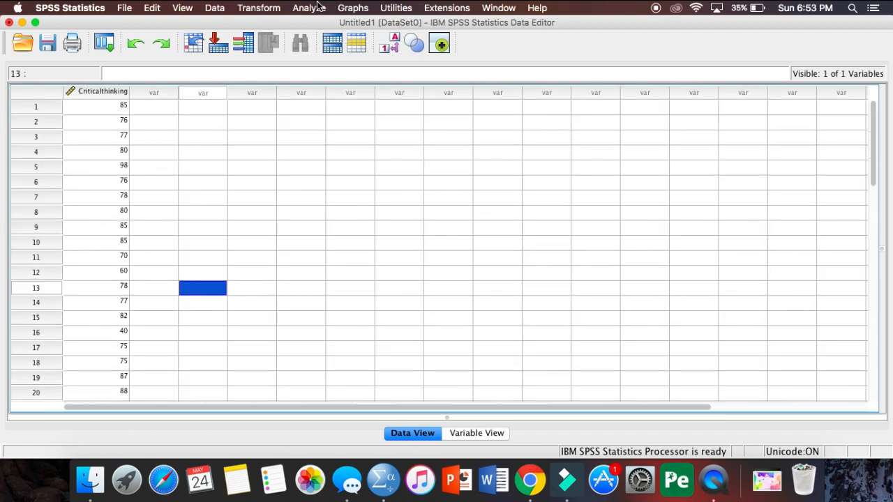
Open the Explore analysis with Criticalthinking as the dependent variable and check its statistics options without changing them
{"action": "left_click", "coordinate": [309, 7]}
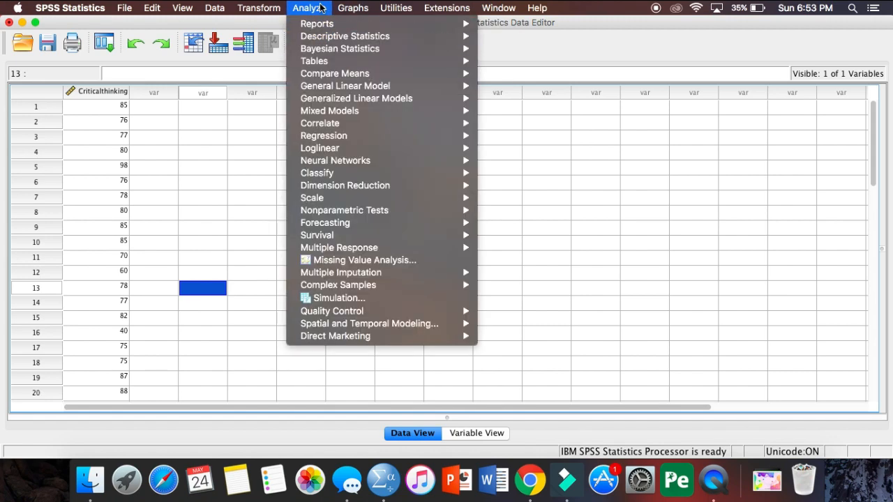
{"action": "mouse_move", "coordinate": [339, 40]}
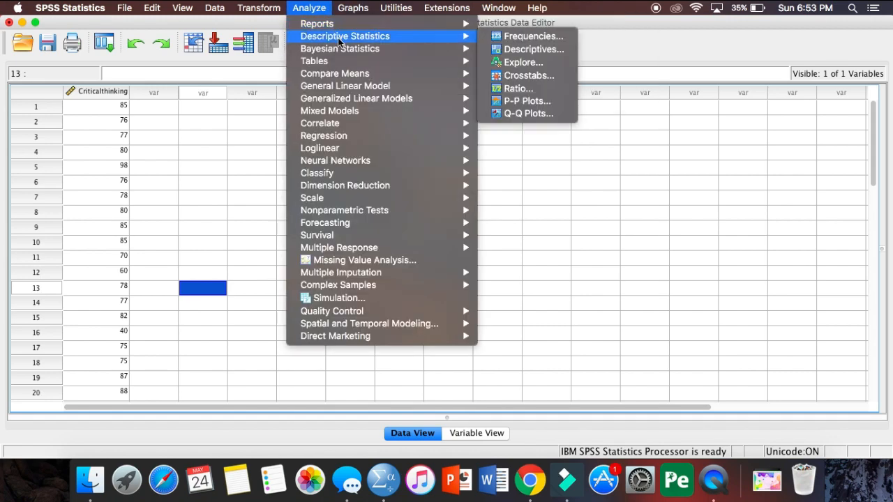
{"action": "left_click", "coordinate": [516, 62]}
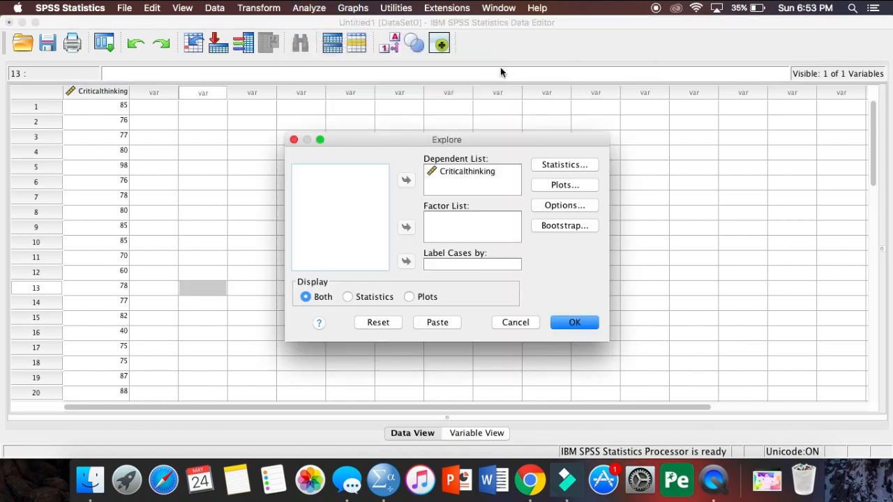
{"action": "left_click", "coordinate": [563, 167]}
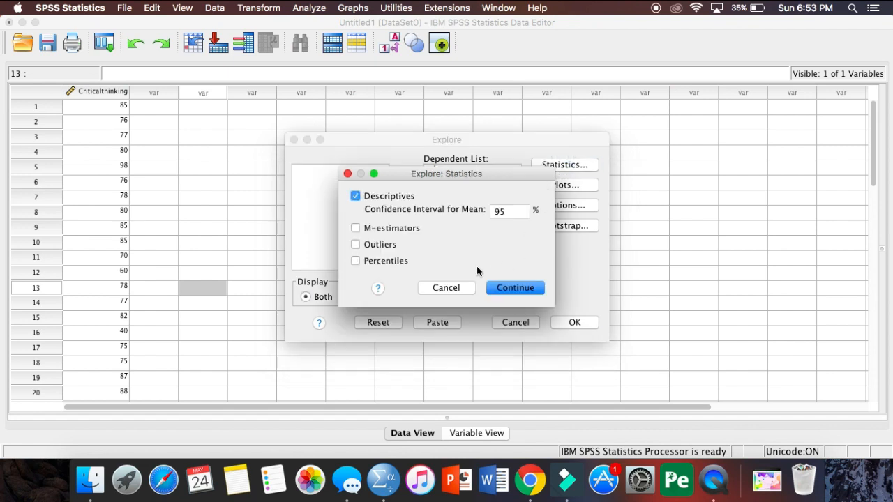
{"action": "left_click", "coordinate": [447, 286]}
Request normality plots with tests and a histogram instead of the stem-and-leaf plot, and run the Explore analysis
{"action": "left_click", "coordinate": [554, 186]}
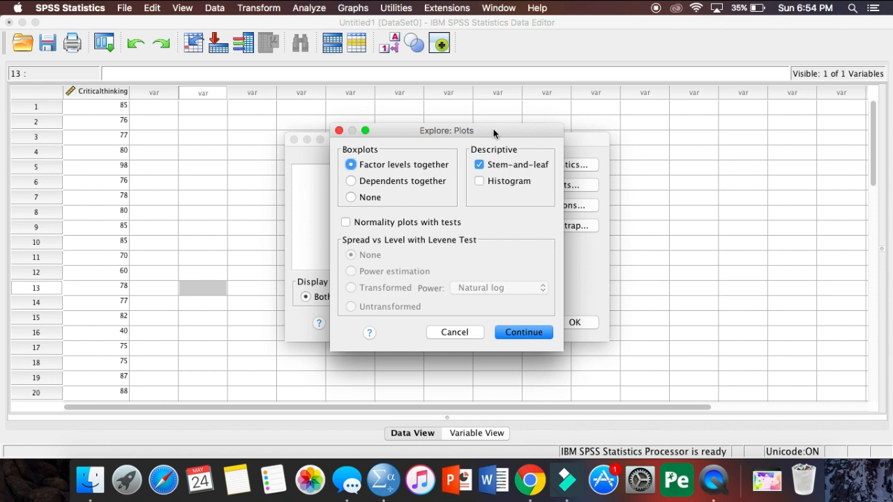
{"action": "left_click", "coordinate": [410, 223]}
{"action": "left_click", "coordinate": [498, 182]}
{"action": "left_click", "coordinate": [478, 165]}
{"action": "left_click", "coordinate": [510, 334]}
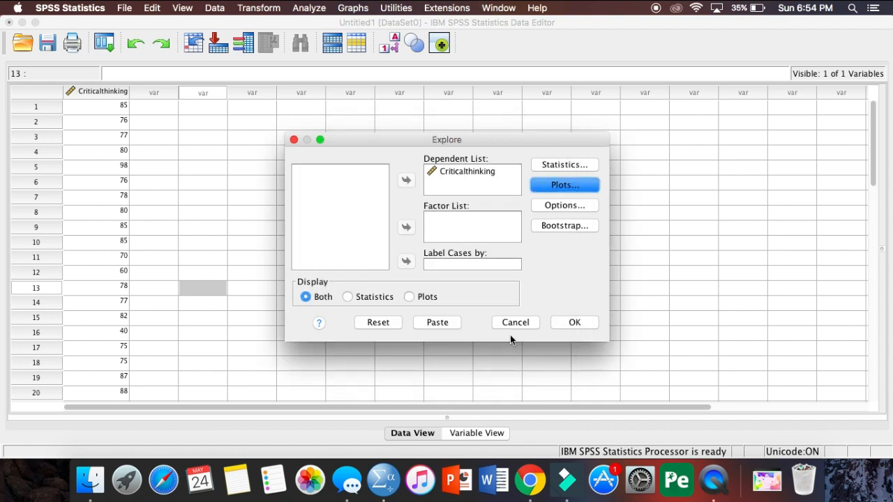
{"action": "left_click", "coordinate": [568, 326]}
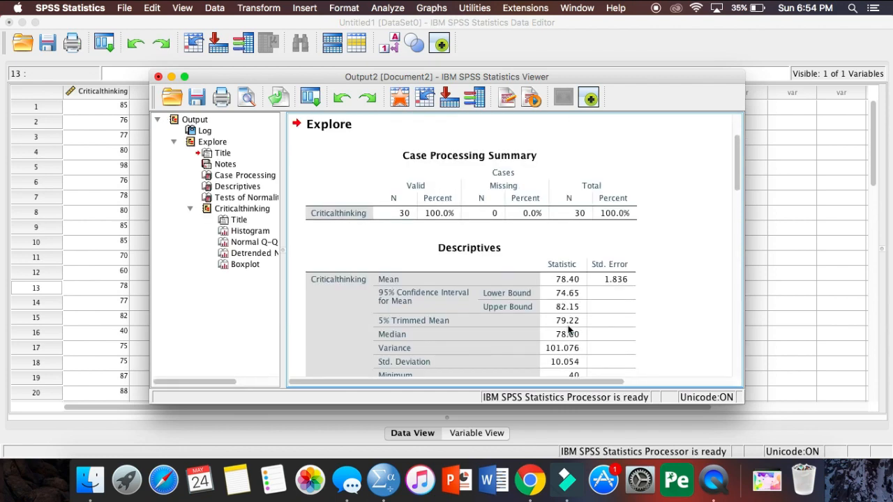
Examine the Case Processing Summary, Descriptives and Tests of Normality tables in the Explore output
{"action": "left_click", "coordinate": [568, 328]}
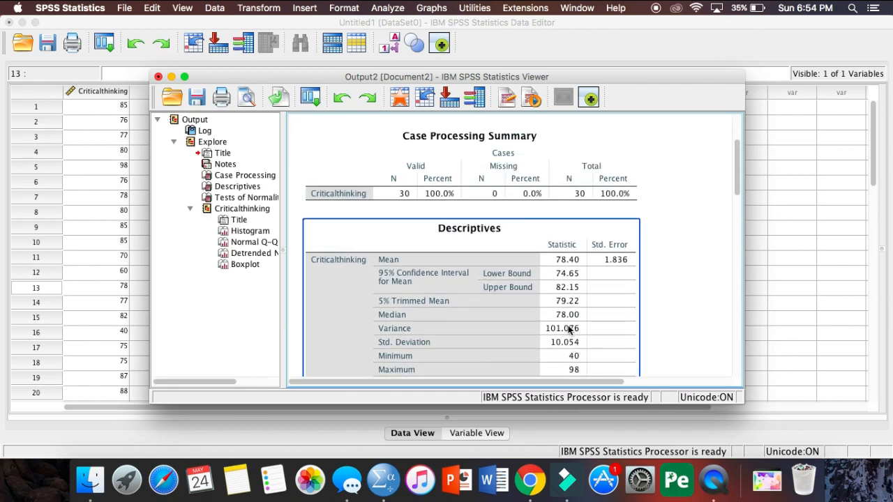
{"action": "left_click", "coordinate": [389, 199]}
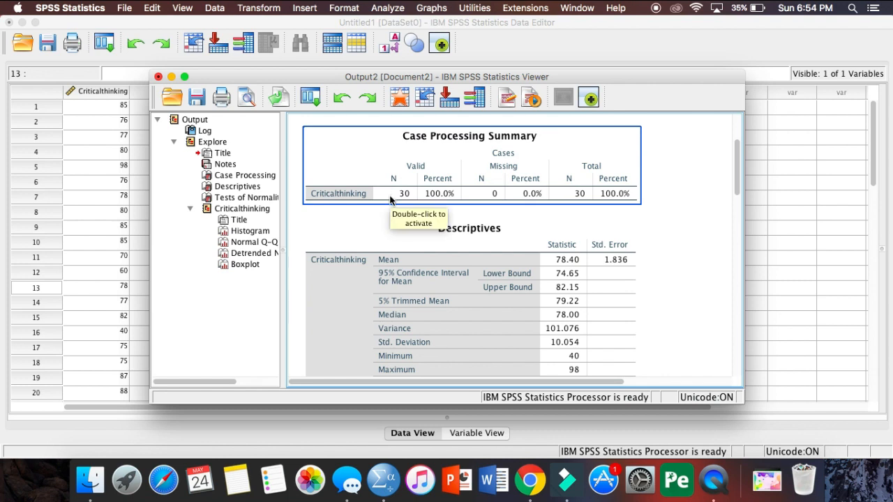
{"action": "left_click", "coordinate": [419, 227]}
{"action": "scroll", "coordinate": [486, 262], "scroll_direction": "down", "scroll_amount": 5}
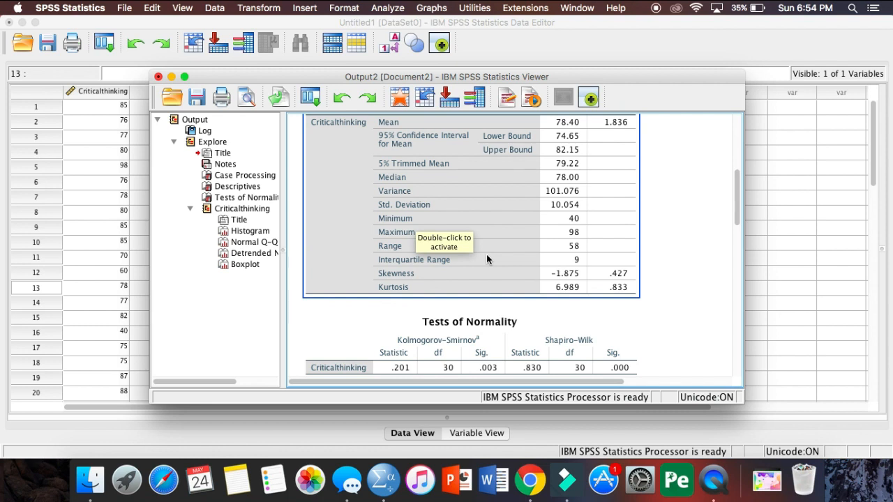
{"action": "scroll", "coordinate": [486, 259], "scroll_direction": "down", "scroll_amount": 5}
{"action": "scroll", "coordinate": [486, 259], "scroll_direction": "down", "scroll_amount": 2}
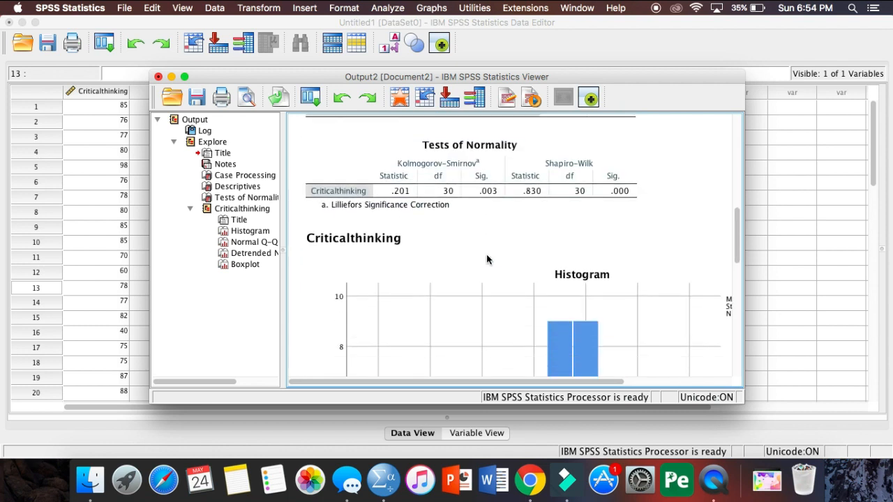
{"action": "scroll", "coordinate": [486, 259], "scroll_direction": "down", "scroll_amount": 2}
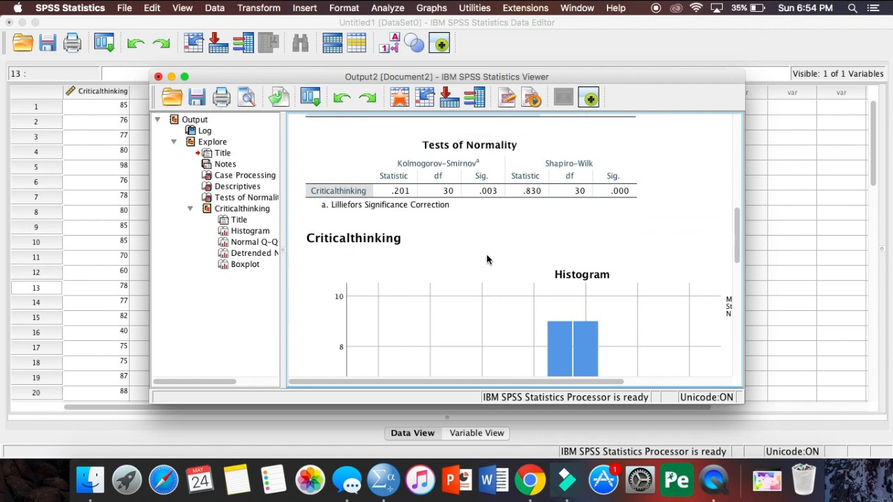
{"action": "left_click", "coordinate": [488, 193]}
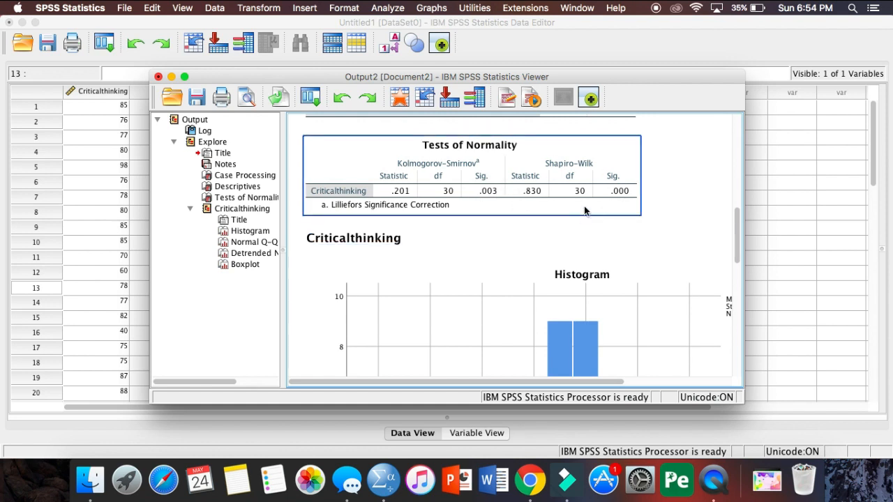
Review the Descriptives statistics of Criticalthinking again, including skewness and kurtosis, together with the normality tests
{"action": "scroll", "coordinate": [584, 205], "scroll_direction": "down", "scroll_amount": 10}
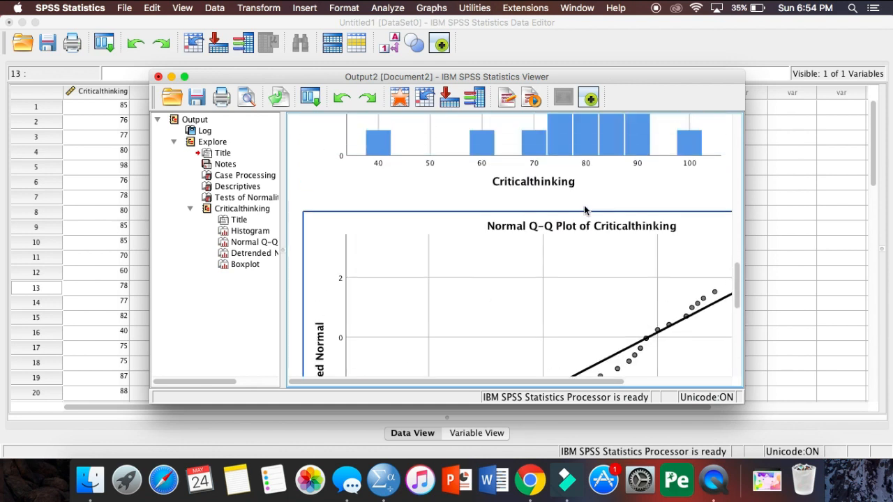
{"action": "scroll", "coordinate": [583, 205], "scroll_direction": "up", "scroll_amount": 5}
{"action": "scroll", "coordinate": [585, 206], "scroll_direction": "up", "scroll_amount": 6}
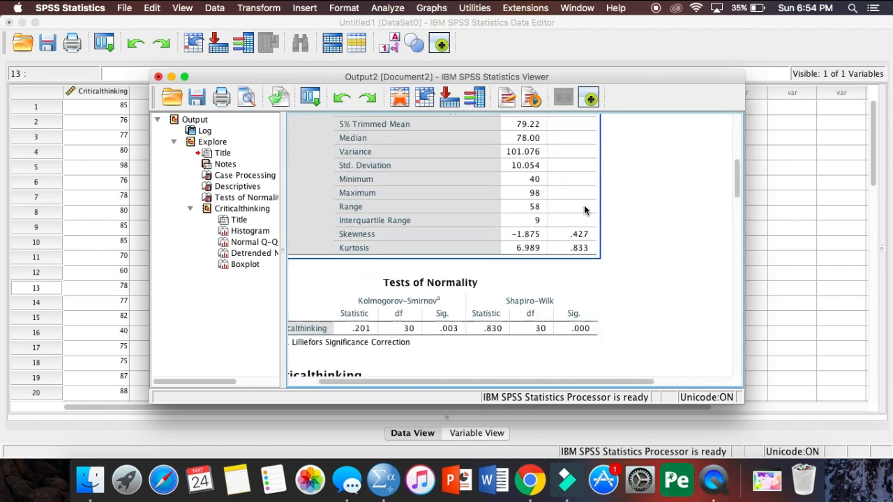
{"action": "scroll", "coordinate": [584, 205], "scroll_direction": "down", "scroll_amount": 3}
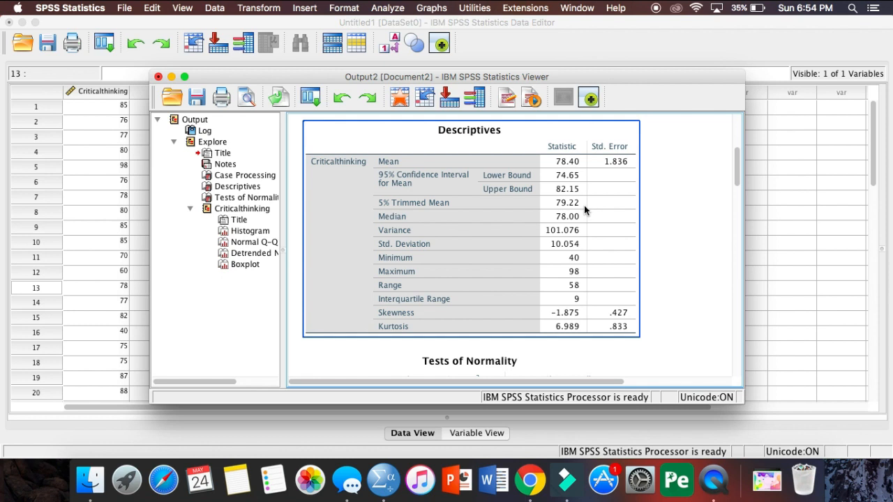
{"action": "scroll", "coordinate": [584, 205], "scroll_direction": "down", "scroll_amount": 10}
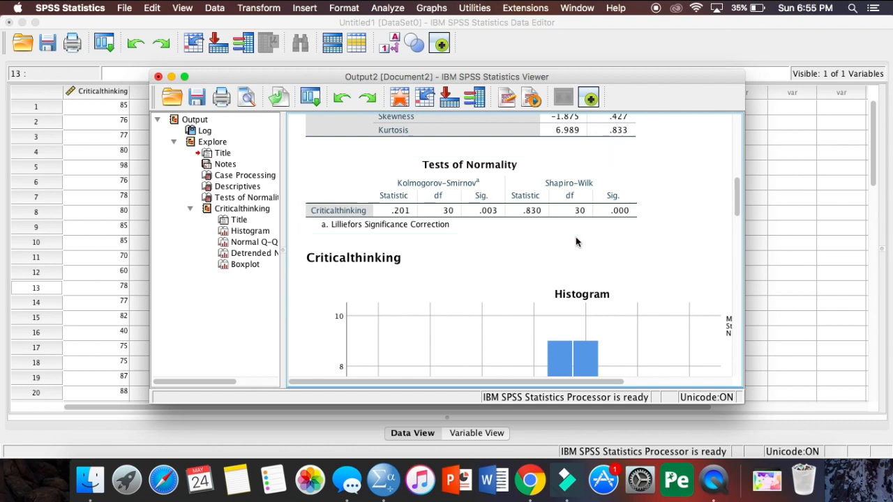
Enlarge the output viewer and examine the histogram, the normal and detrended Q-Q plots, and the tables of Criticalthinking
{"action": "scroll", "coordinate": [633, 228], "scroll_direction": "down", "scroll_amount": 9}
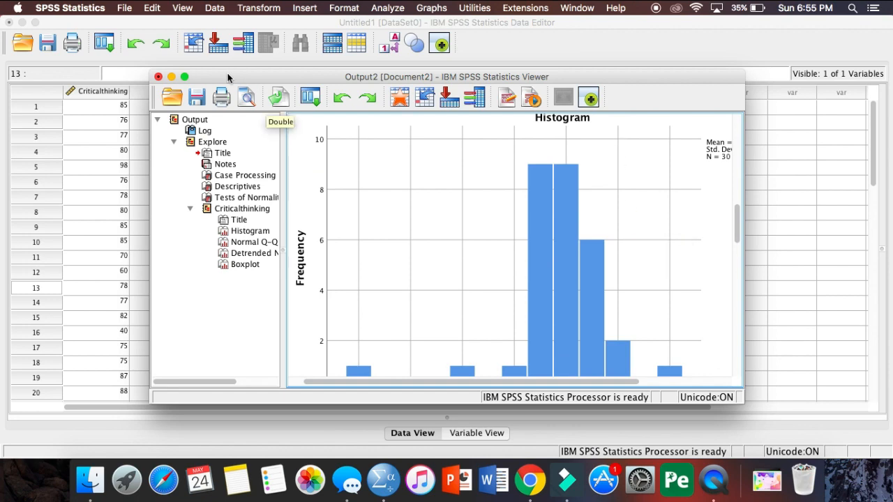
{"action": "left_click", "coordinate": [184, 77]}
{"action": "scroll", "coordinate": [505, 247], "scroll_direction": "up", "scroll_amount": 3}
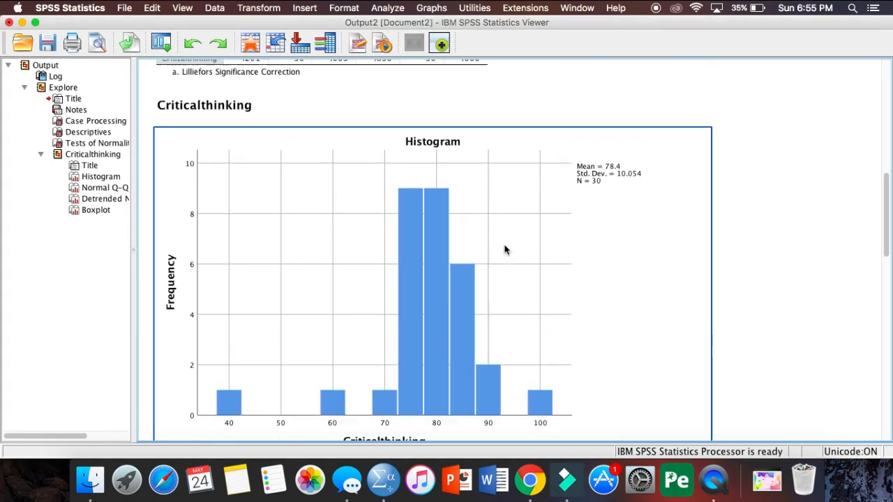
{"action": "scroll", "coordinate": [505, 248], "scroll_direction": "down", "scroll_amount": 2}
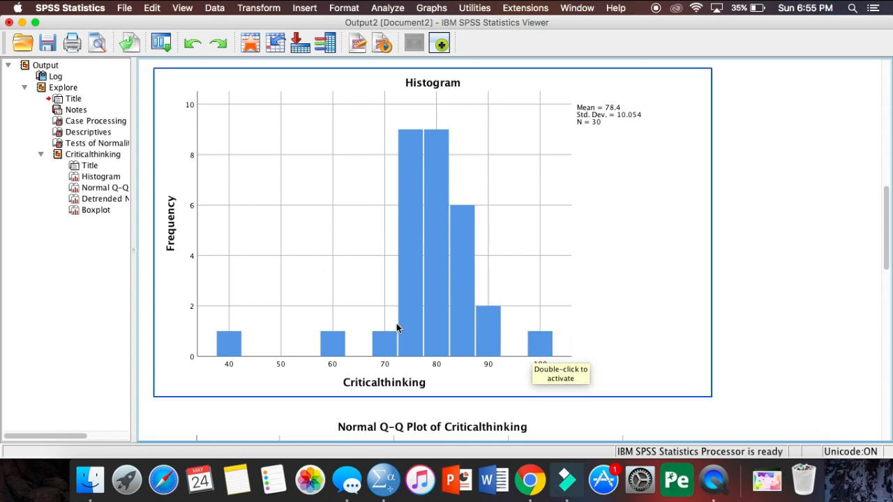
{"action": "scroll", "coordinate": [515, 337], "scroll_direction": "down", "scroll_amount": 5}
{"action": "scroll", "coordinate": [515, 337], "scroll_direction": "down", "scroll_amount": 5}
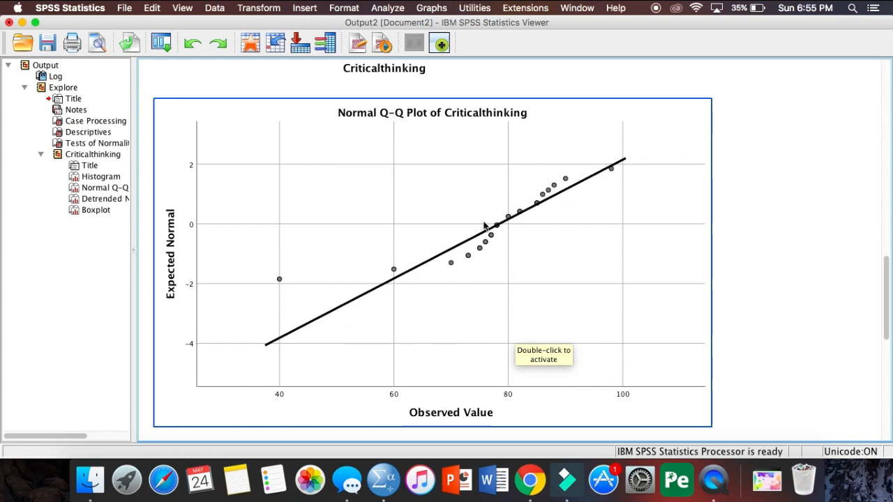
{"action": "scroll", "coordinate": [523, 318], "scroll_direction": "down", "scroll_amount": 15}
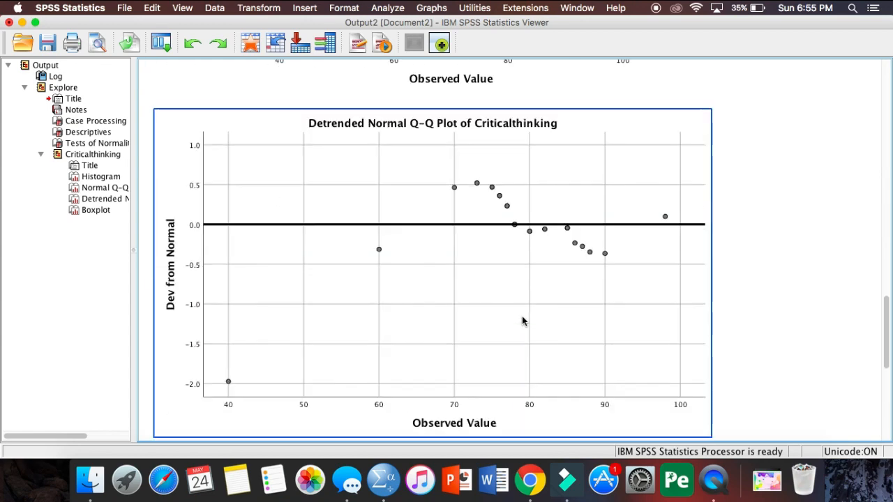
{"action": "scroll", "coordinate": [522, 318], "scroll_direction": "up", "scroll_amount": 20}
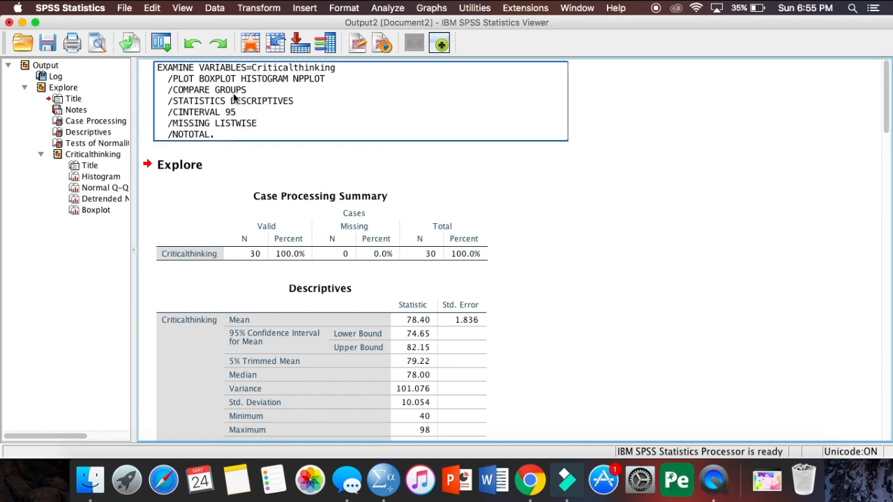
{"action": "scroll", "coordinate": [325, 175], "scroll_direction": "down", "scroll_amount": 5}
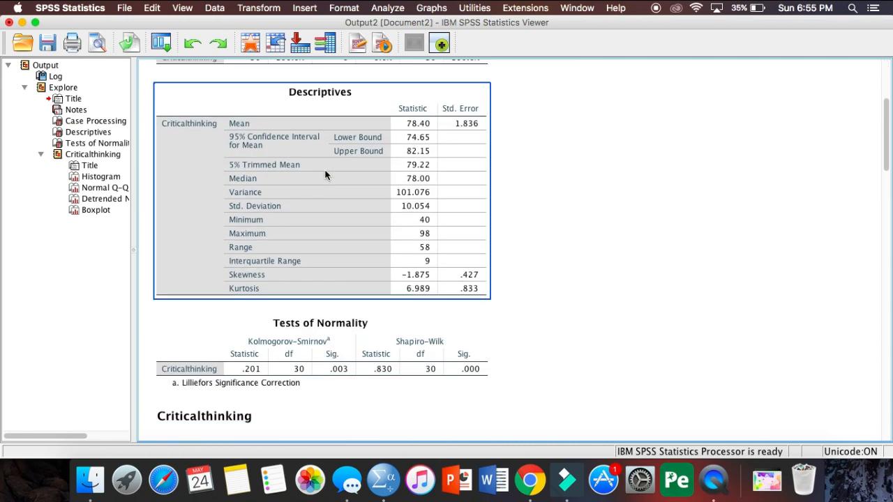
{"action": "left_click", "coordinate": [9, 23]}
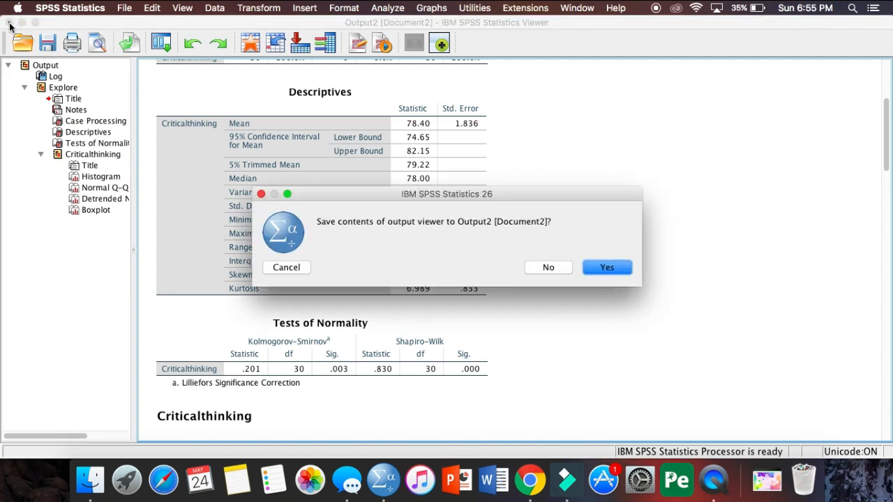
{"action": "left_click", "coordinate": [593, 267]}
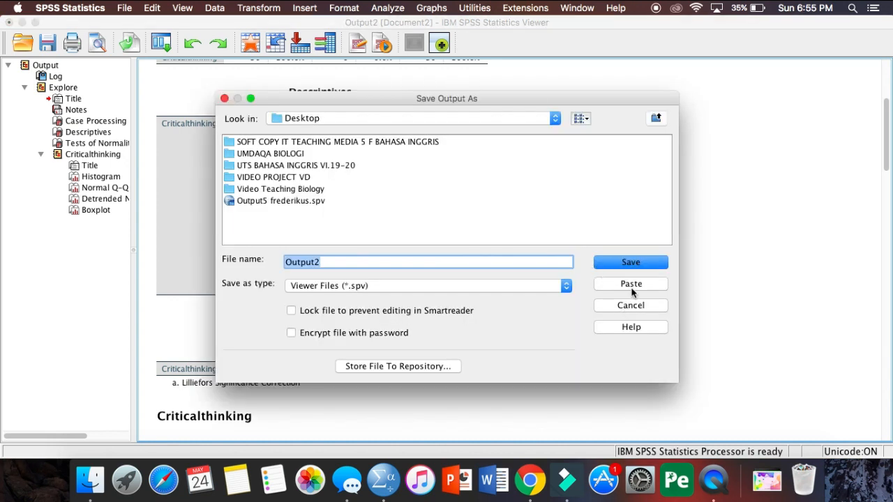
{"action": "left_click", "coordinate": [630, 307]}
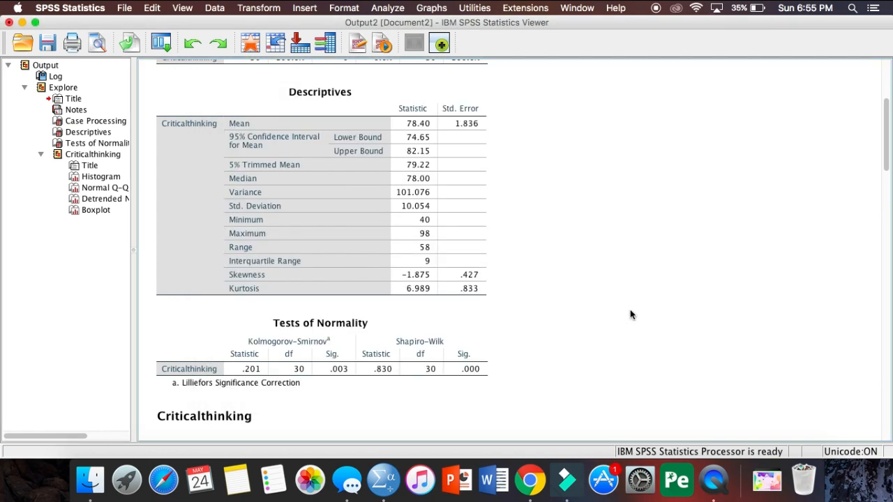
Close the output viewer without saving its contents
{"action": "left_click", "coordinate": [10, 22]}
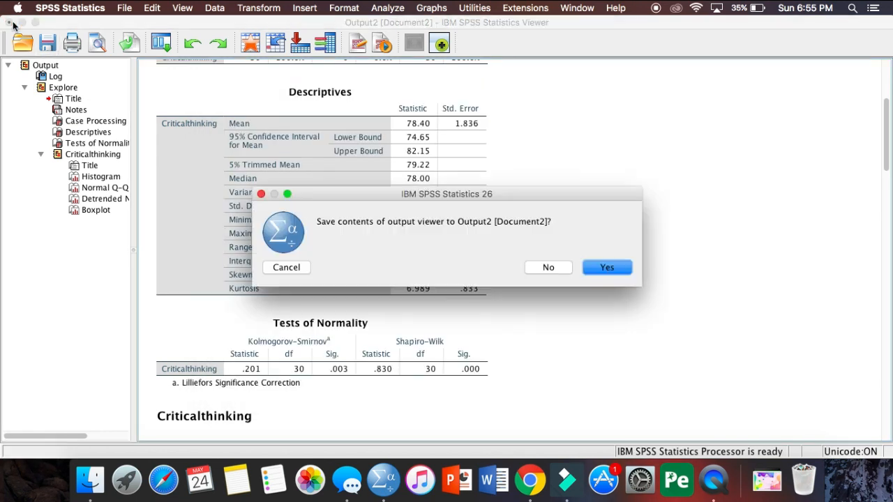
{"action": "left_click", "coordinate": [554, 261]}
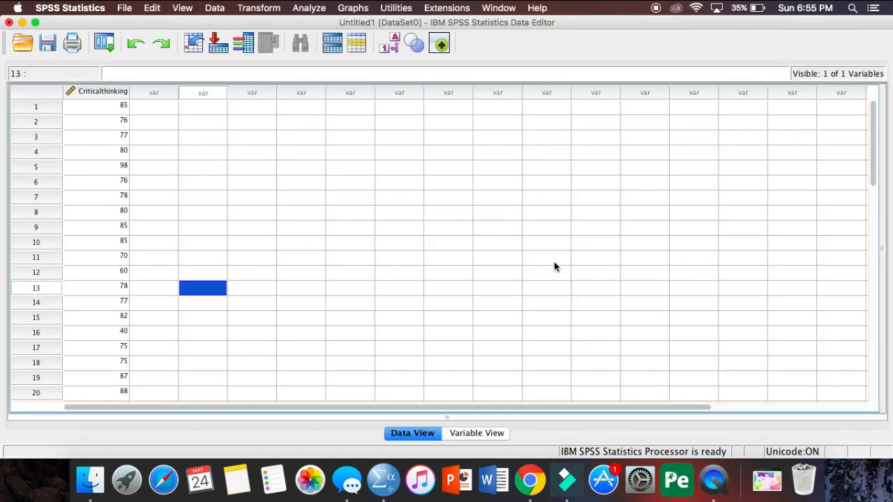
{"action": "right_click", "coordinate": [723, 483]}
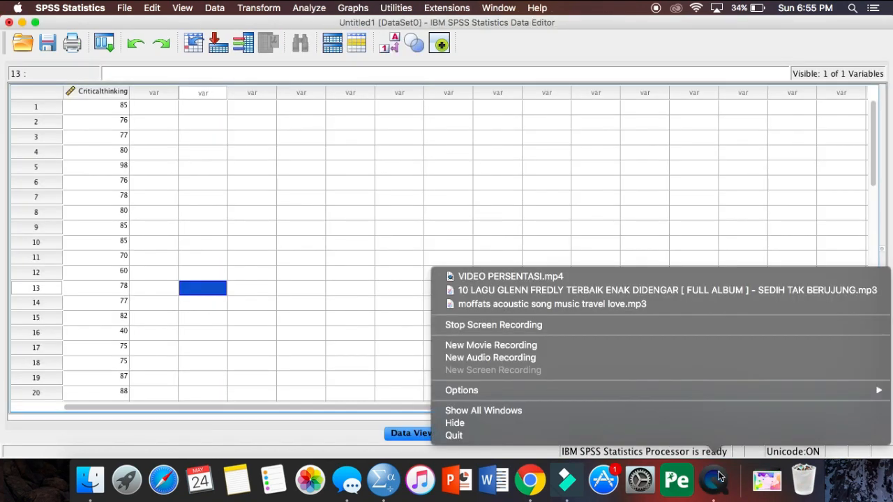
{"action": "left_click", "coordinate": [617, 325]}
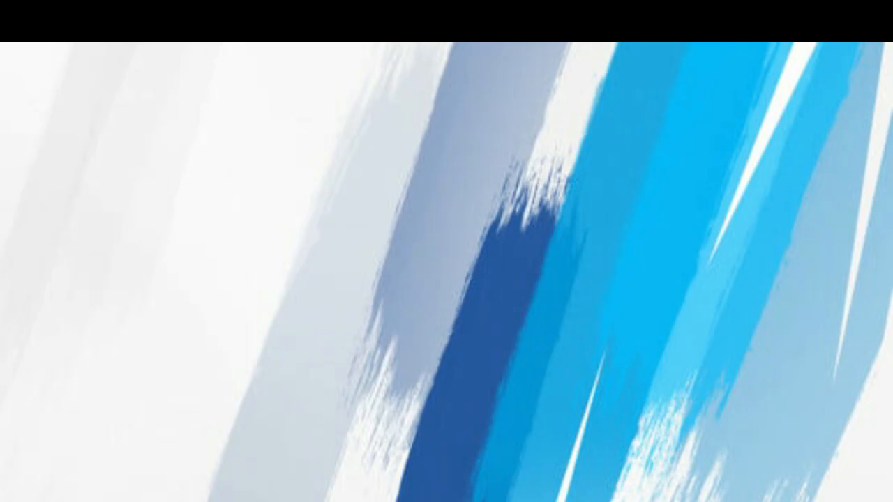